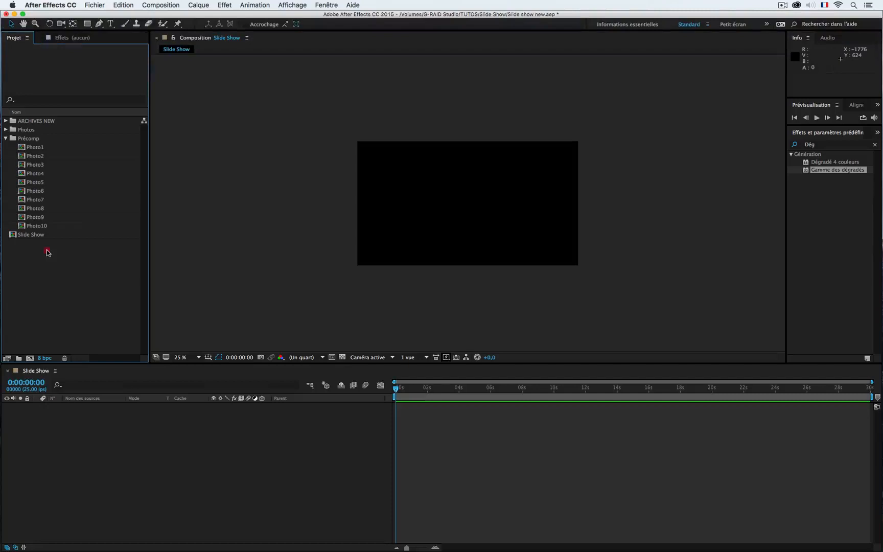
# Step: Add the Photo1 precomposition as a layer in the Slide Show composition
pyautogui.moveTo(42, 147); pyautogui.dragTo(119, 435)
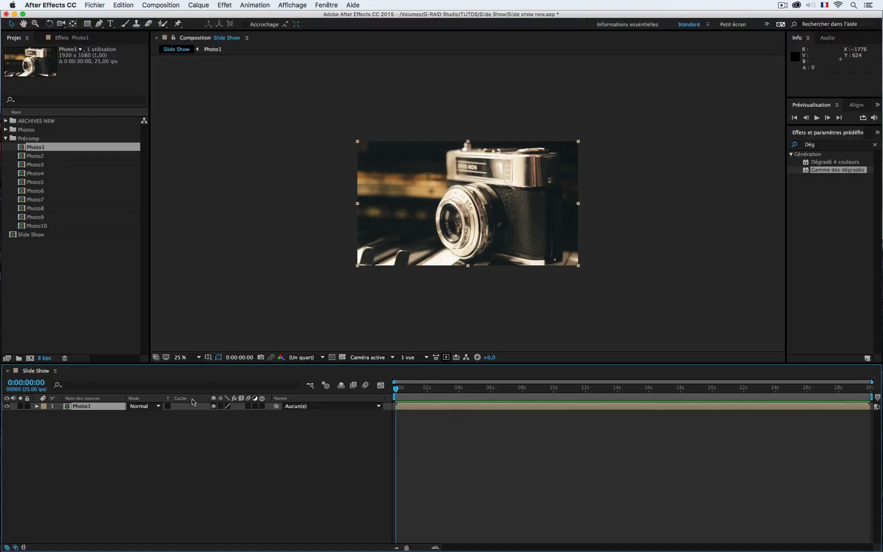
pyautogui.click(74, 259)
pyautogui.click(119, 446)
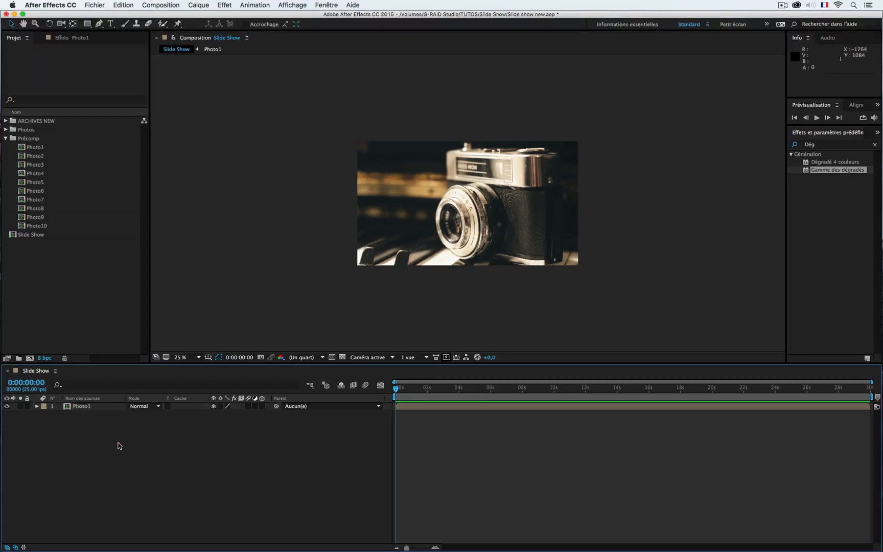
# Step: Start a new solid in the Slide Show composition and set its colour to white
pyautogui.rightClick(119, 445)
pyautogui.moveTo(213, 452)
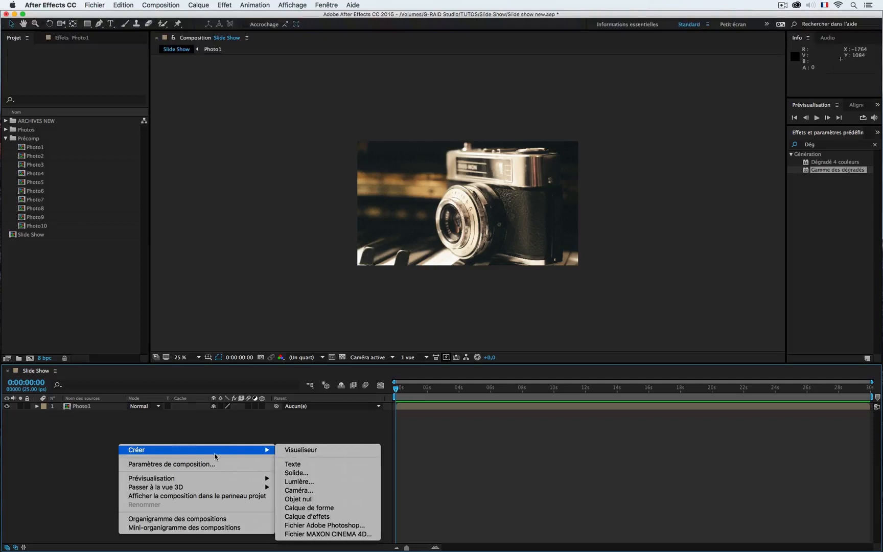
pyautogui.click(60, 450)
pyautogui.press('super')
pyautogui.press('super+y')
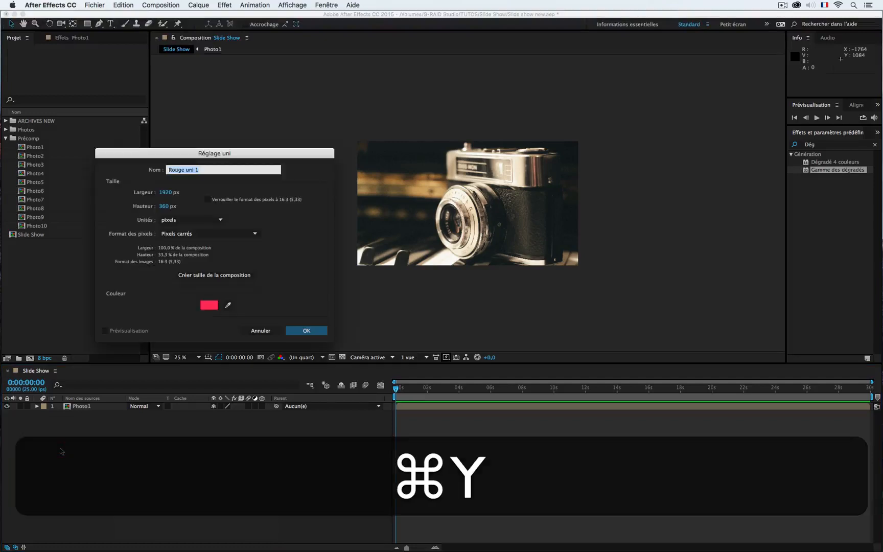
pyautogui.click(206, 306)
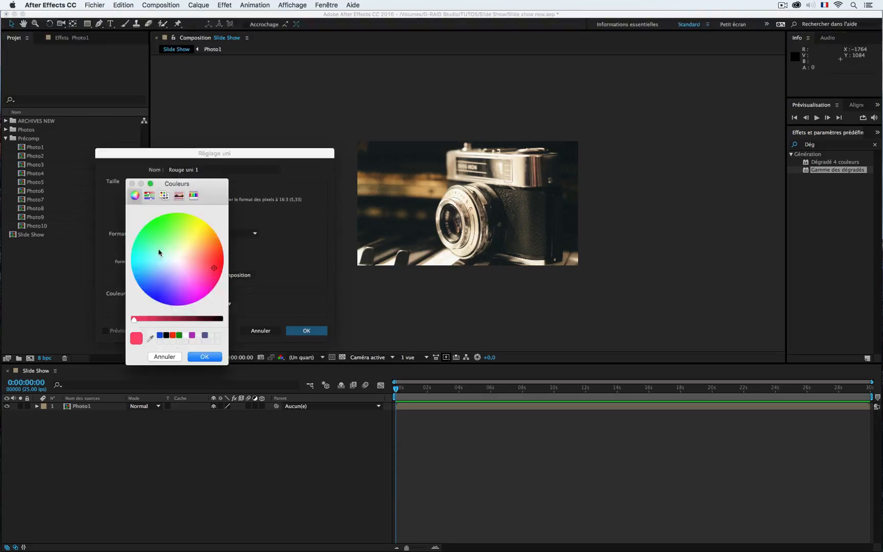
pyautogui.click(185, 335)
pyautogui.click(208, 358)
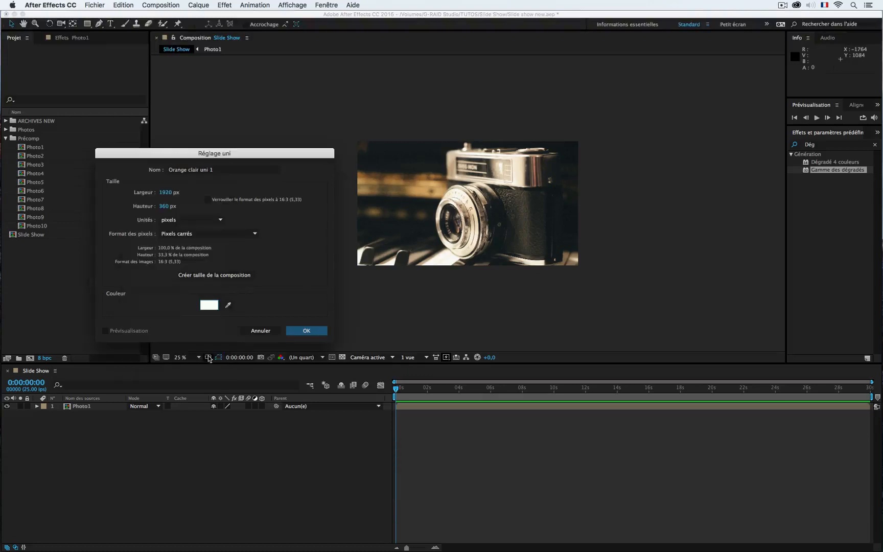
# Step: Name the new solid Cache 1, match it to the composition size, and create it
pyautogui.click(192, 172)
pyautogui.moveTo(220, 168); pyautogui.dragTo(148, 169)
pyautogui.write('Cach')
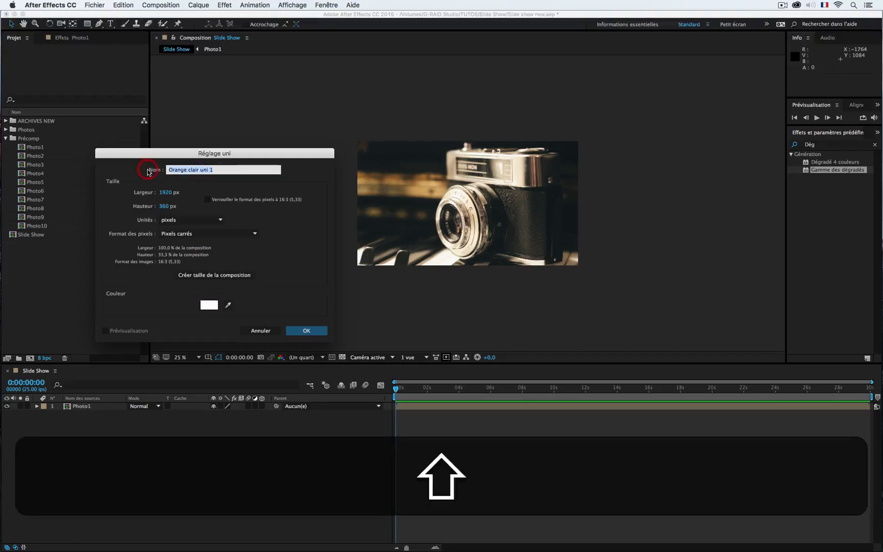
pyautogui.write('e 1')
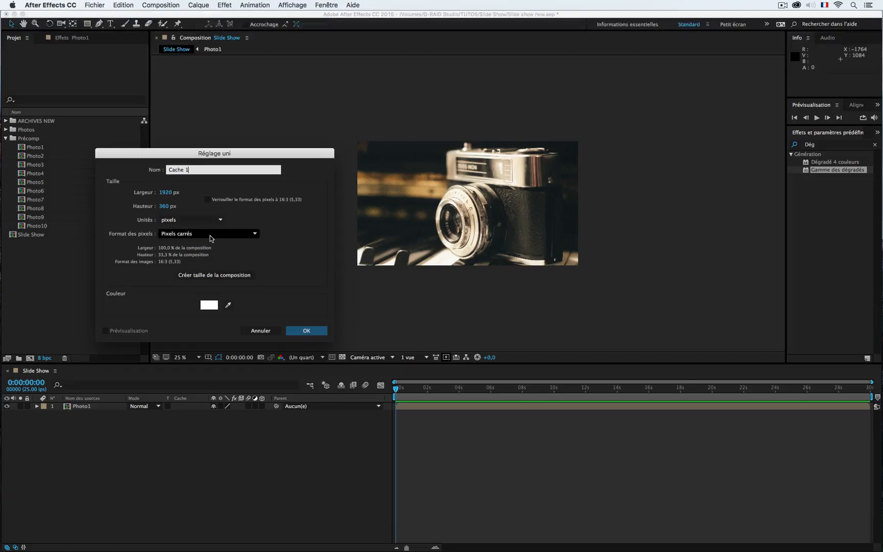
pyautogui.click(214, 275)
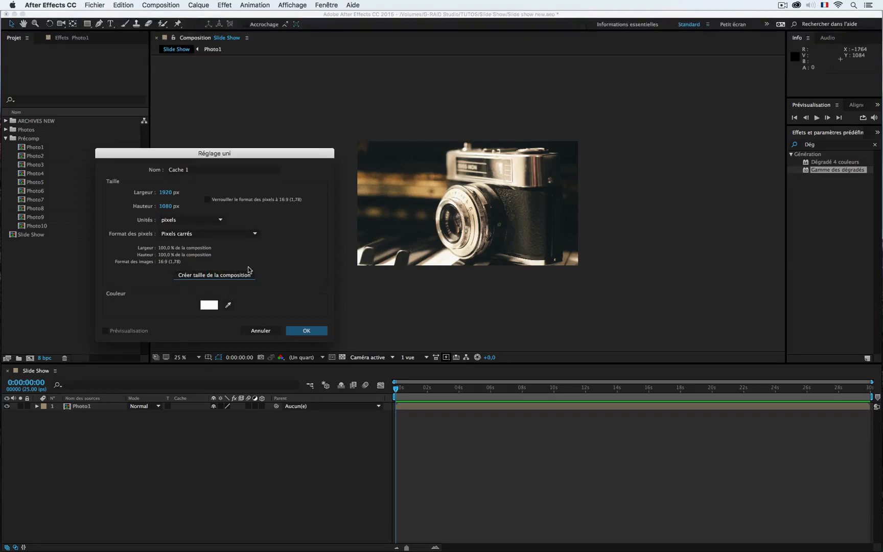
pyautogui.click(316, 332)
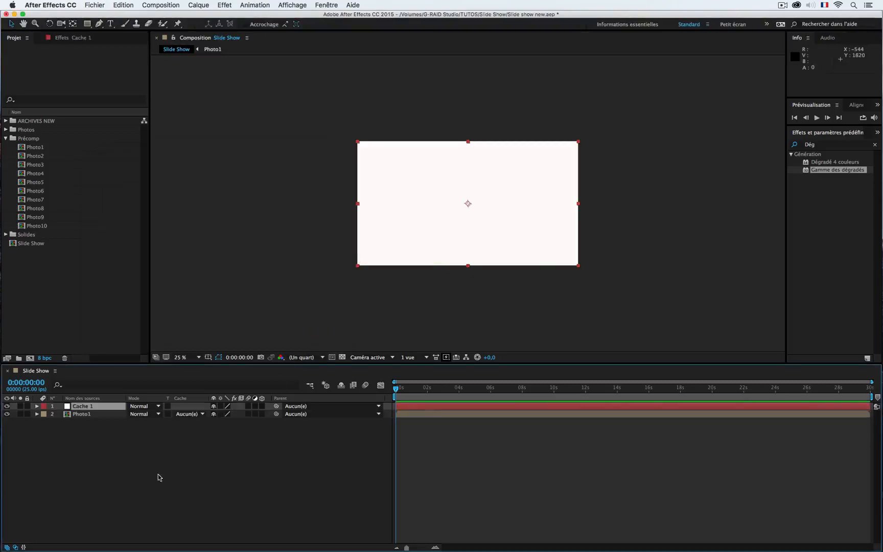
# Step: Set the track matte of the Photo1 layer to Alpha Cache 1
pyautogui.click(100, 415)
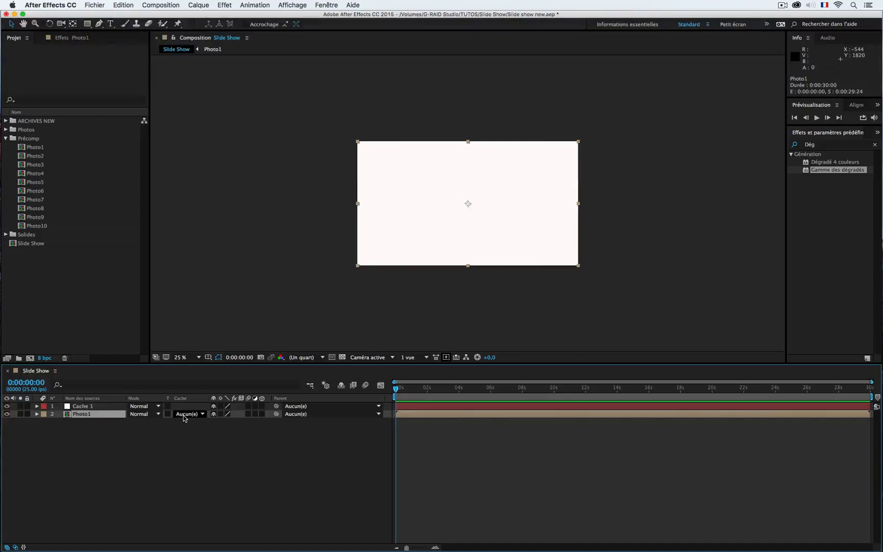
pyautogui.click(88, 406)
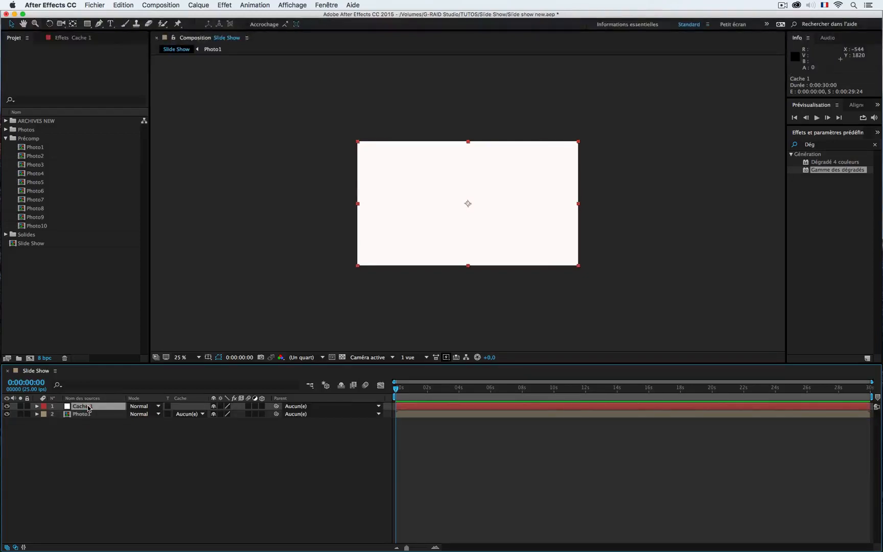
pyautogui.click(188, 414)
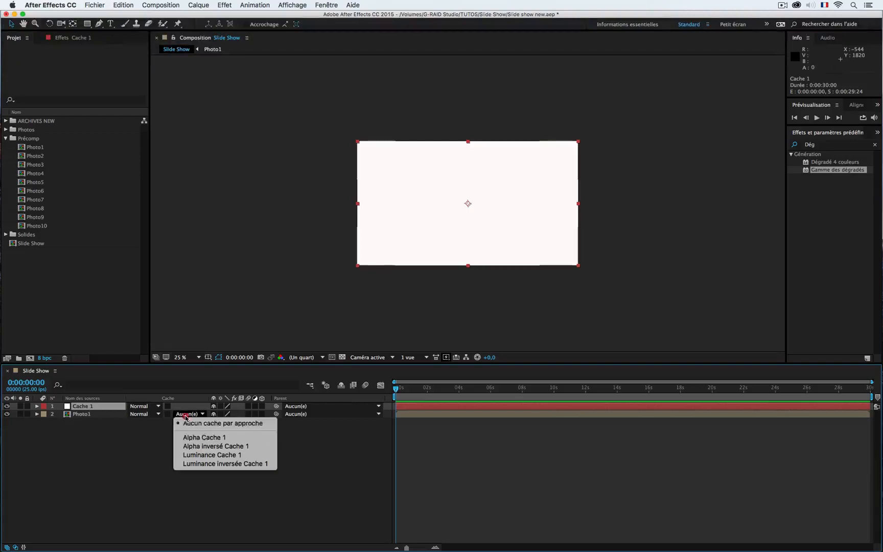
pyautogui.click(185, 442)
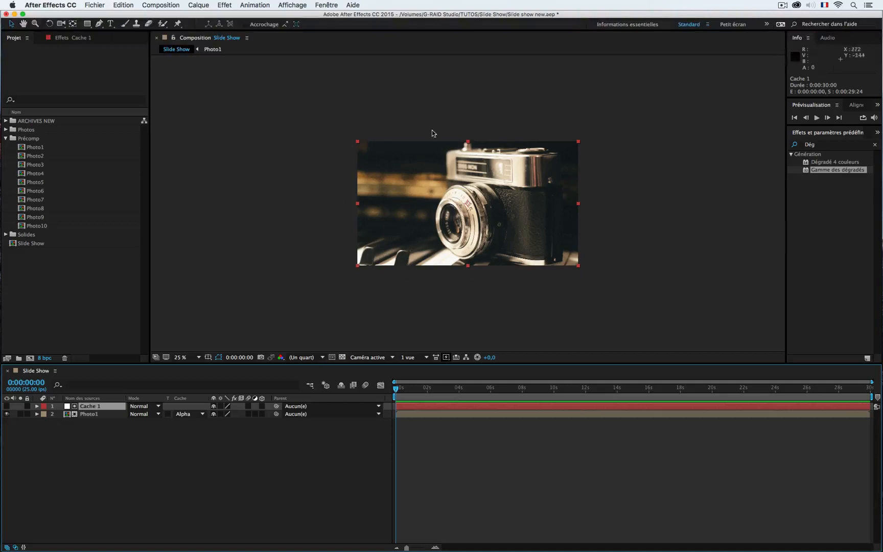
# Step: Draw an elliptical mask about 540 px high near the centre of the Cache 1 solid
pyautogui.click(87, 23)
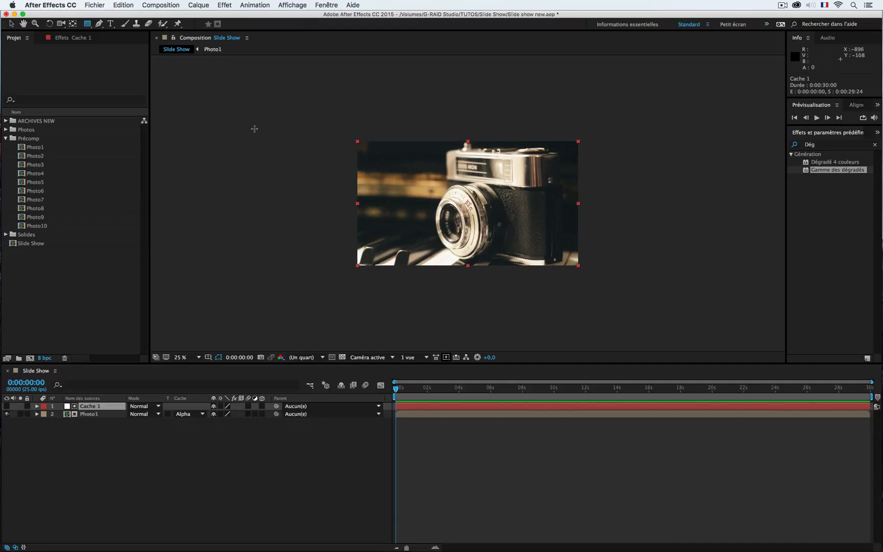
pyautogui.press('q')
pyautogui.moveTo(408, 174); pyautogui.dragTo(521, 240)
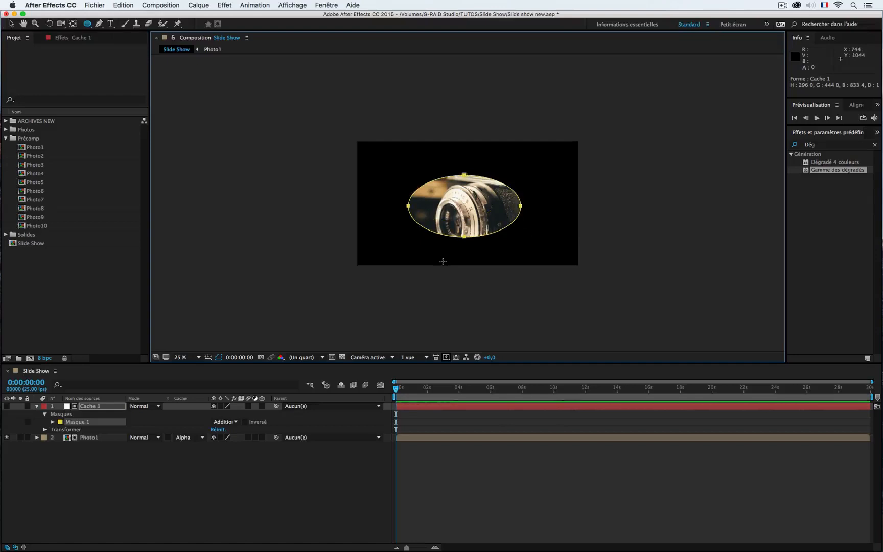
# Step: Toggle the visibility of Cache 1 repeatedly to compare the white ellipse with the photo it reveals
pyautogui.click(117, 438)
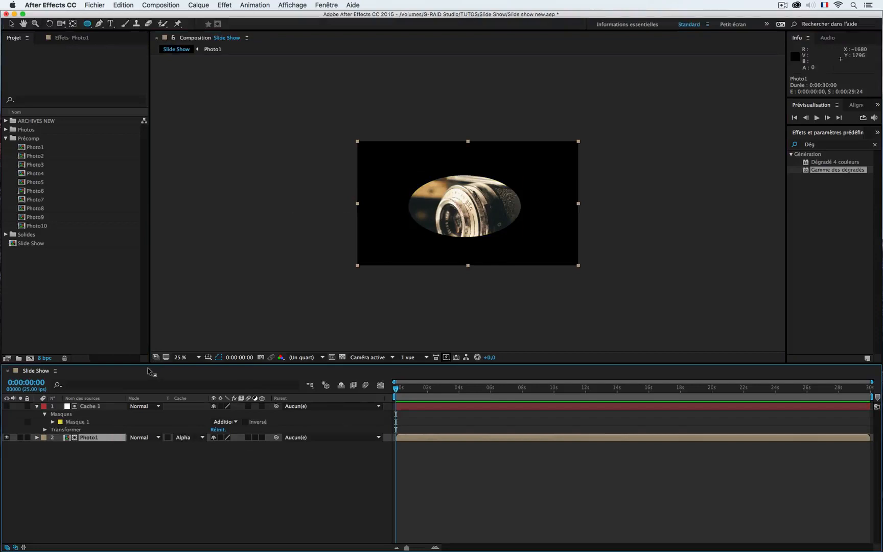
pyautogui.click(6, 407)
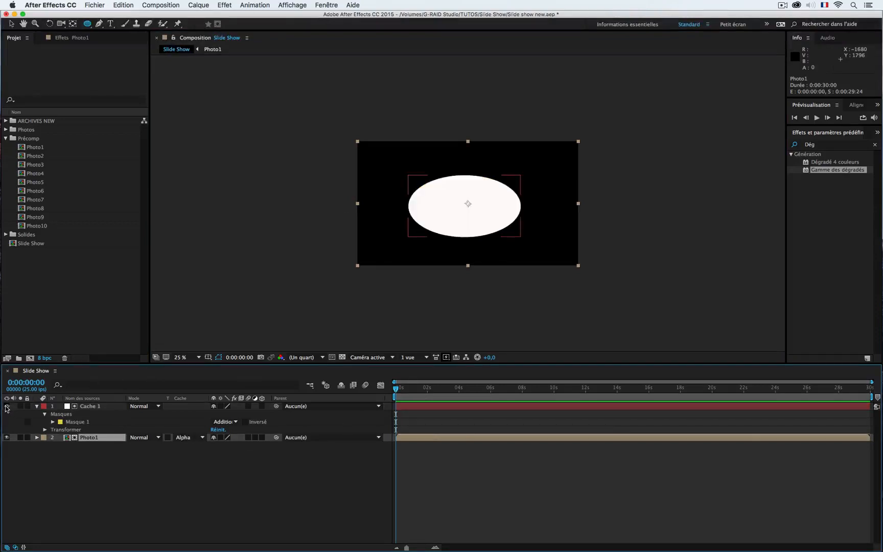
pyautogui.click(6, 406)
pyautogui.click(6, 406)
pyautogui.click(7, 406)
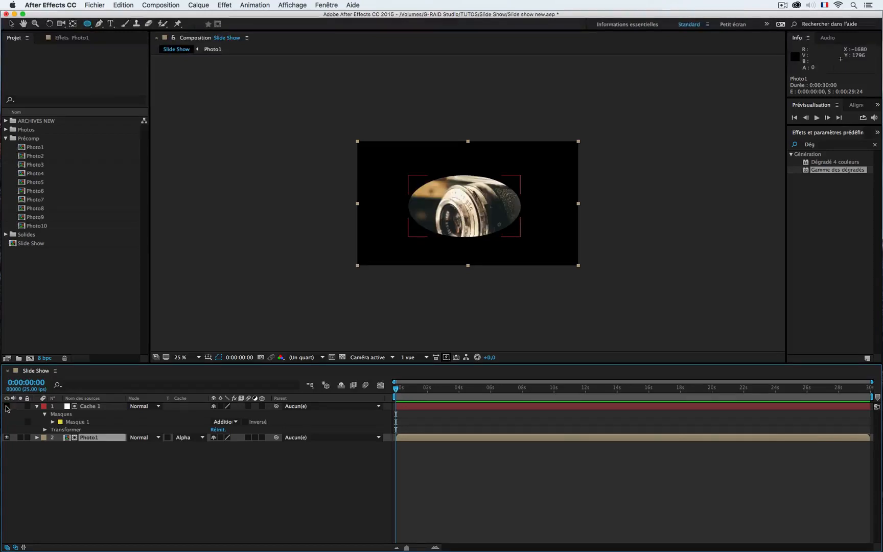
pyautogui.click(83, 407)
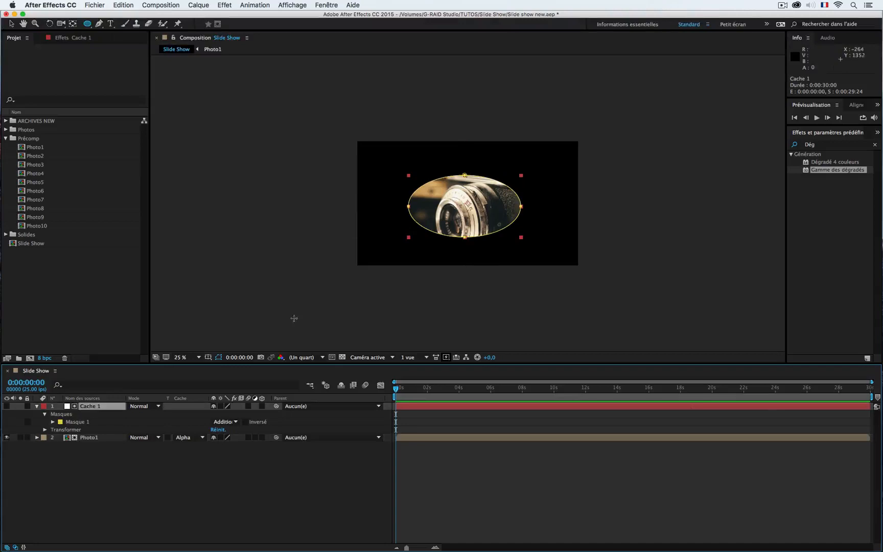
pyautogui.click(7, 407)
pyautogui.click(7, 406)
pyautogui.click(7, 407)
pyautogui.click(7, 406)
pyautogui.click(7, 406)
# Step: Delete the elliptical mask from Cache 1 and remove the track matte from Photo1
pyautogui.click(70, 423)
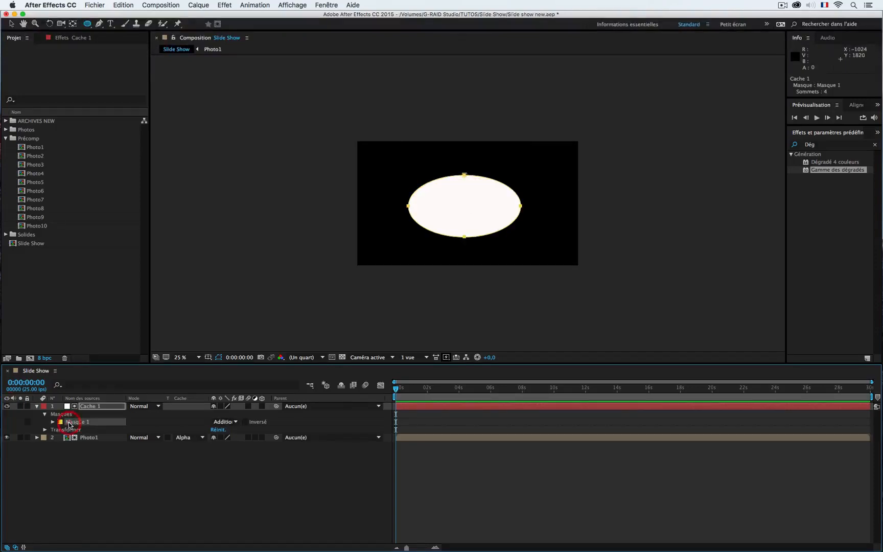
pyautogui.press('BackSpace')
pyautogui.click(198, 423)
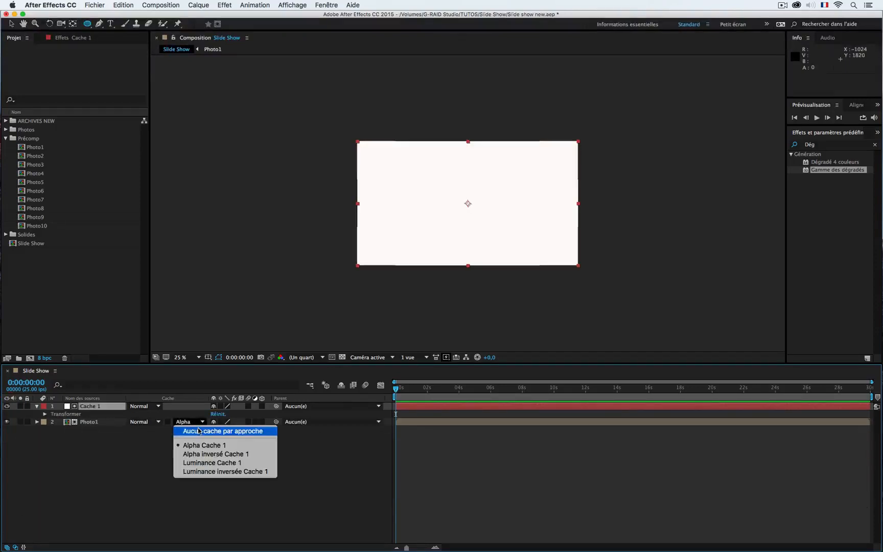
pyautogui.click(200, 431)
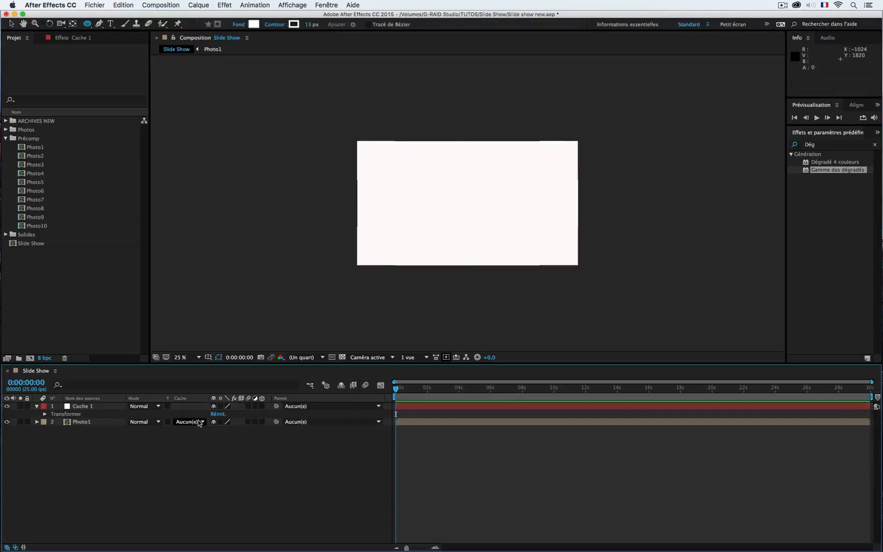
# Step: Try Luminance Cache 1 as the track matte of Photo1, then return it to no track matte
pyautogui.click(187, 421)
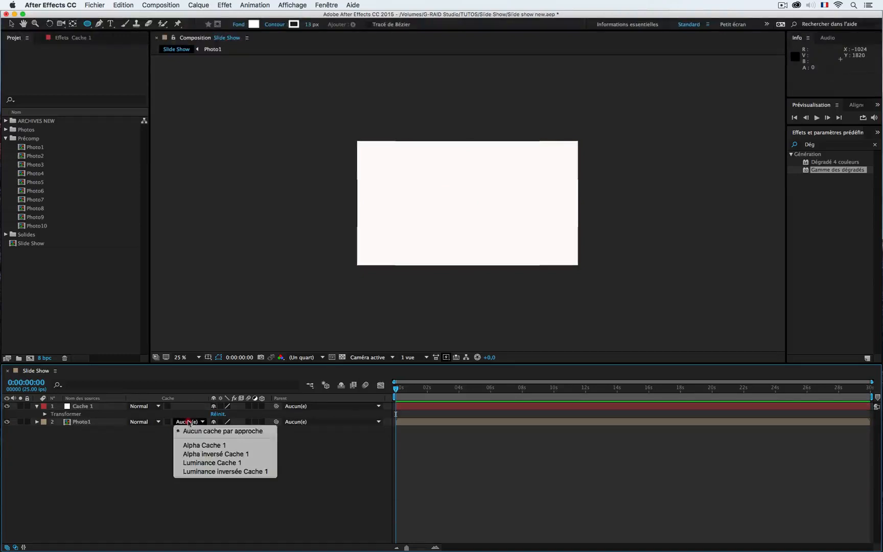
pyautogui.click(195, 462)
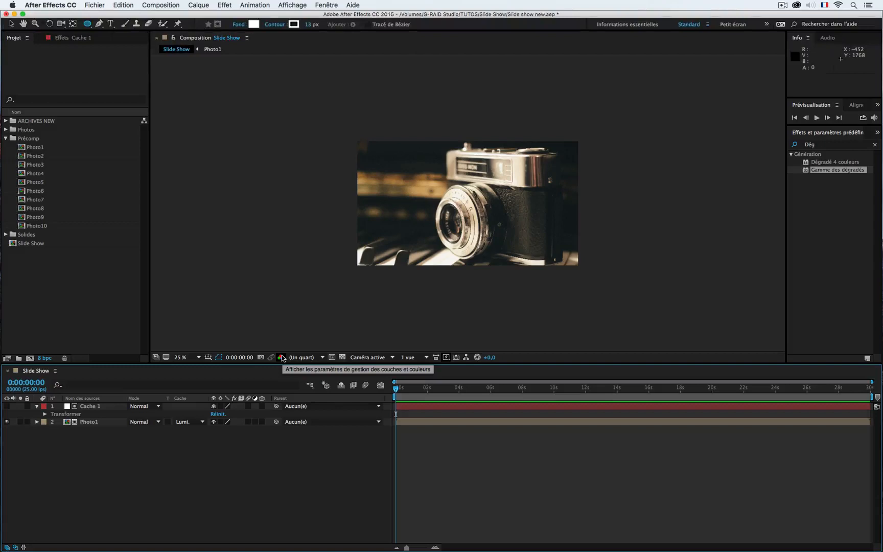
pyautogui.click(193, 423)
pyautogui.click(194, 431)
# Step: Make the Cache 1 layer visible and apply the Gamme des dégradés effect to it
pyautogui.click(7, 406)
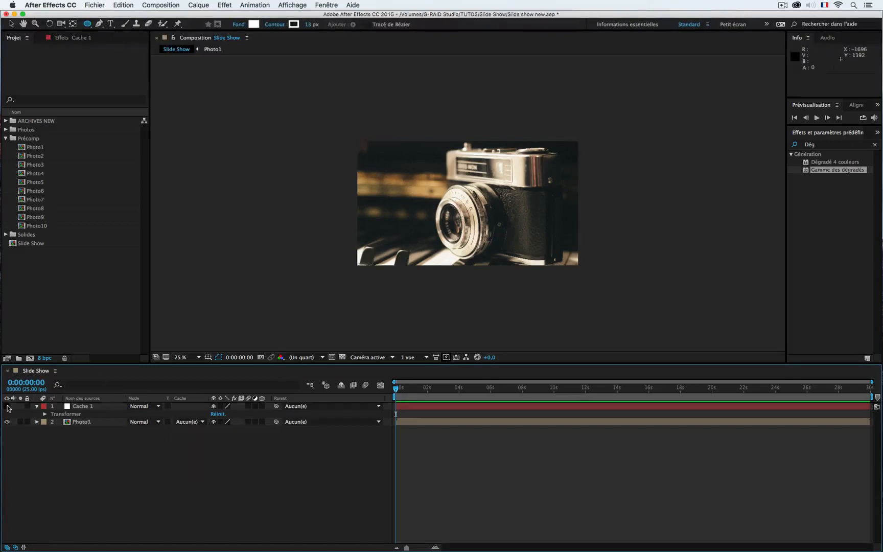
pyautogui.click(118, 407)
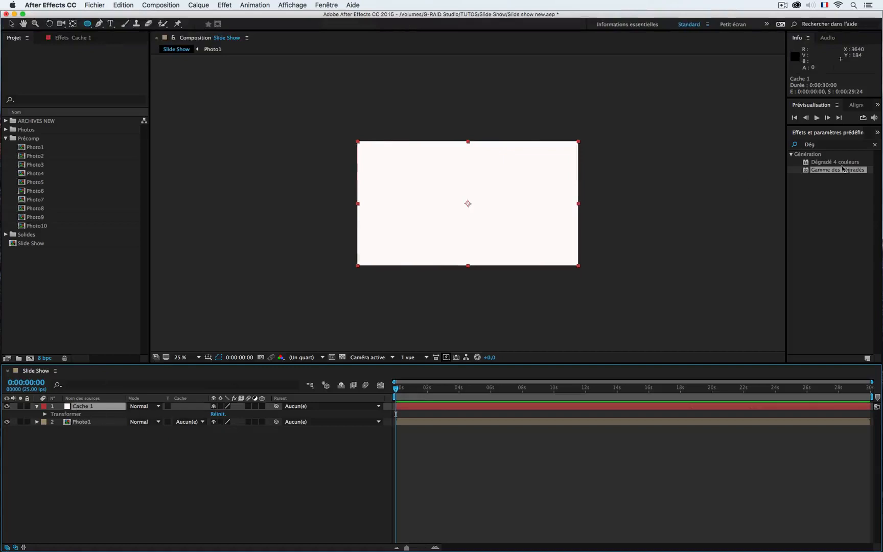
pyautogui.moveTo(839, 170); pyautogui.dragTo(502, 209)
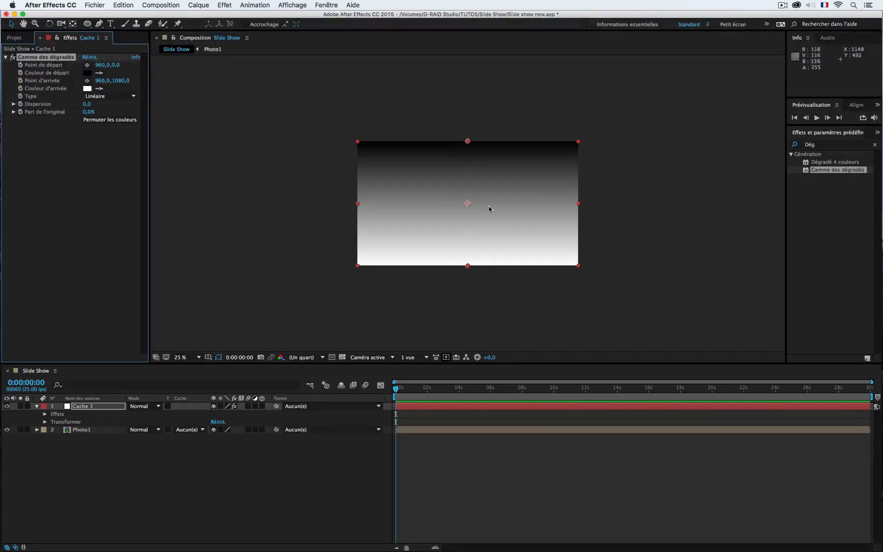
# Step: Set Photo1's track matte to Luminance Cache 1 and turn on the transparency grid in the composition view
pyautogui.click(202, 430)
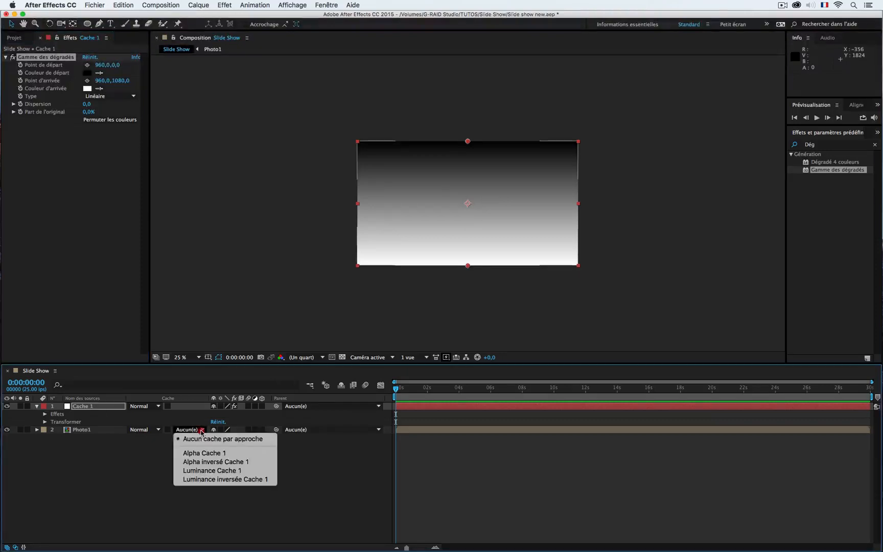
pyautogui.click(211, 470)
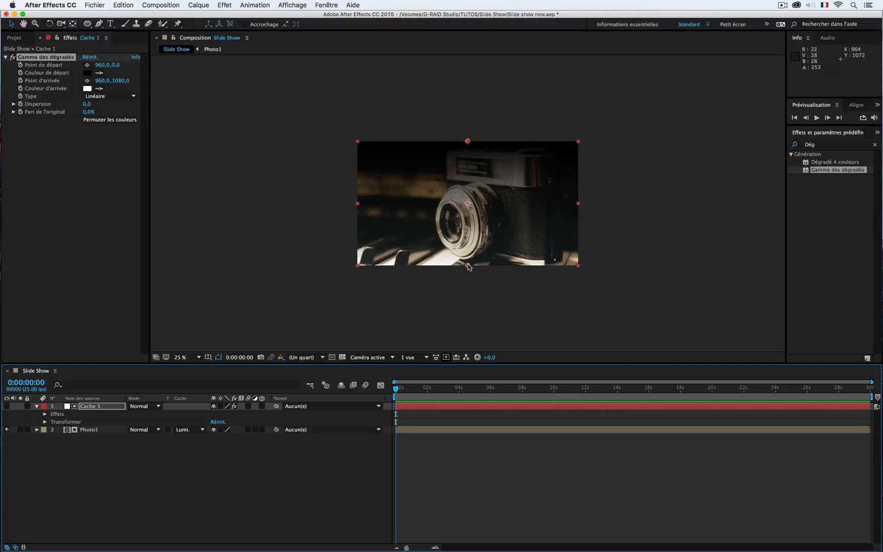
pyautogui.click(342, 357)
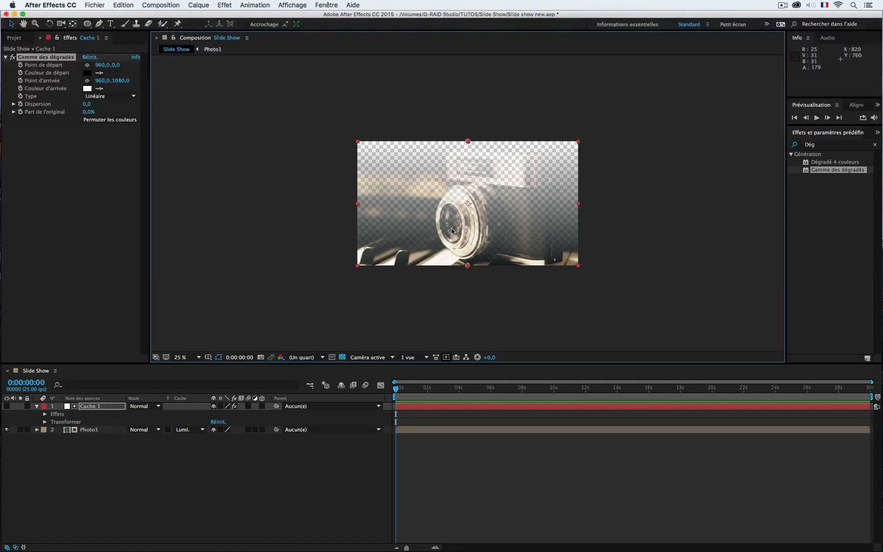
# Step: Delete the Gamme des dégradés effect from Cache 1 and set Photo1's track matte to Alpha Cache 1, leaving Cache 1 hidden
pyautogui.click(35, 59)
pyautogui.press('BackSpace')
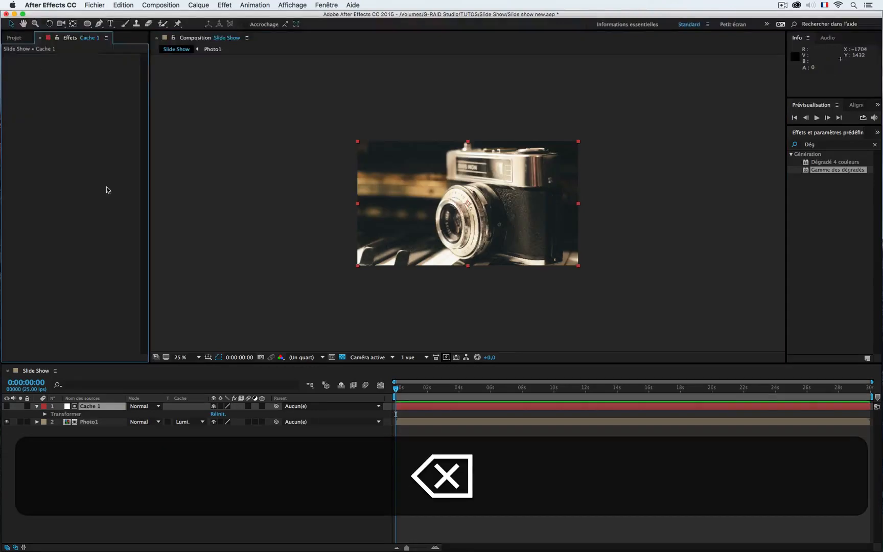
pyautogui.click(6, 406)
pyautogui.click(183, 422)
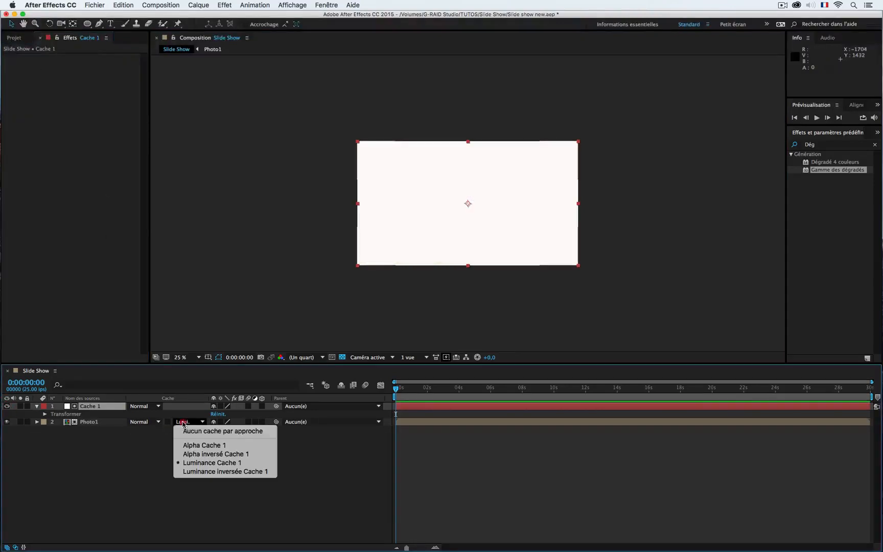
pyautogui.click(189, 448)
pyautogui.click(6, 406)
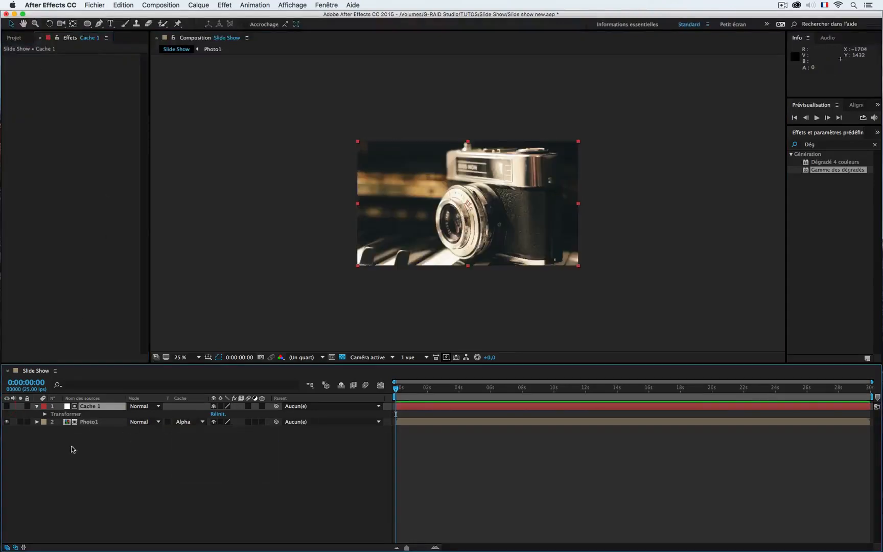
pyautogui.click(67, 447)
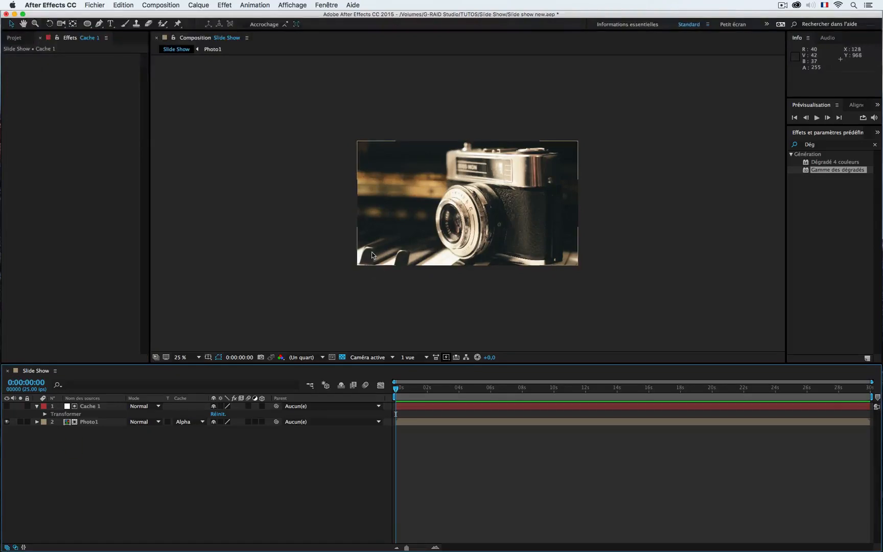
# Step: Reveal the Position property of Cache 1 and move the layer down to a vertical position of 618
pyautogui.click(88, 407)
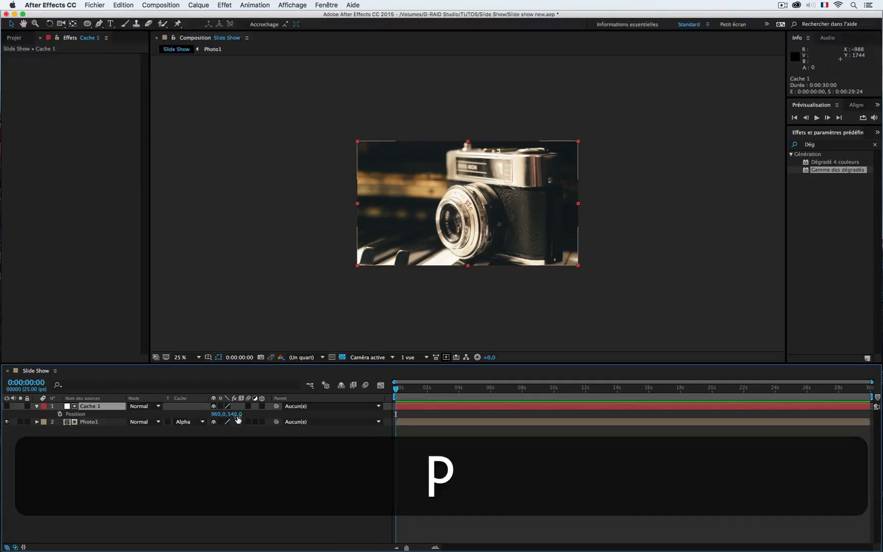
pyautogui.moveTo(236, 413); pyautogui.dragTo(254, 417)
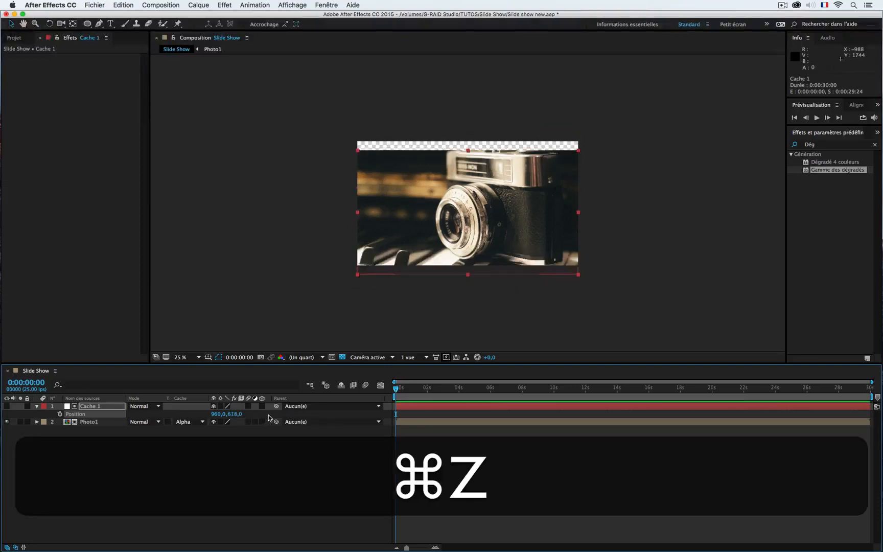